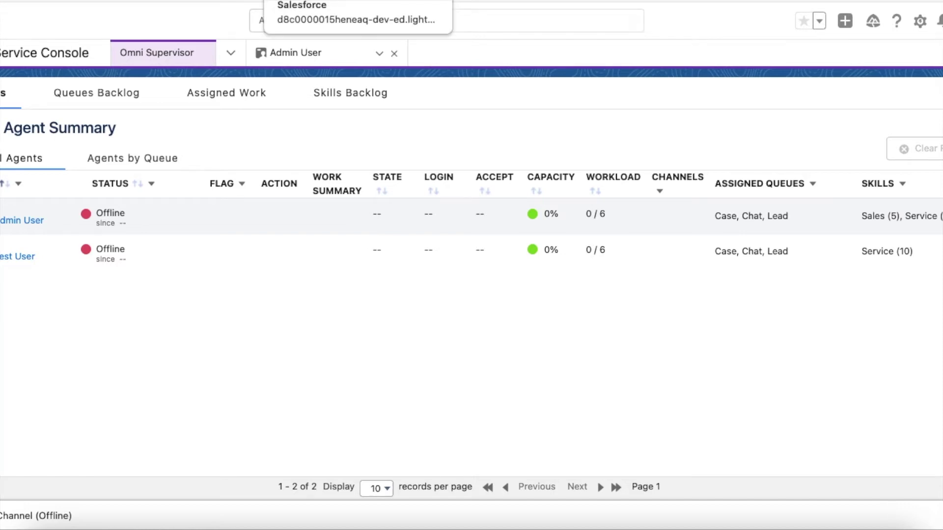
Switch from the Omni Supervisor summary to the Setup tab with Omni-Channel Settings
key(ctrl+Tab)
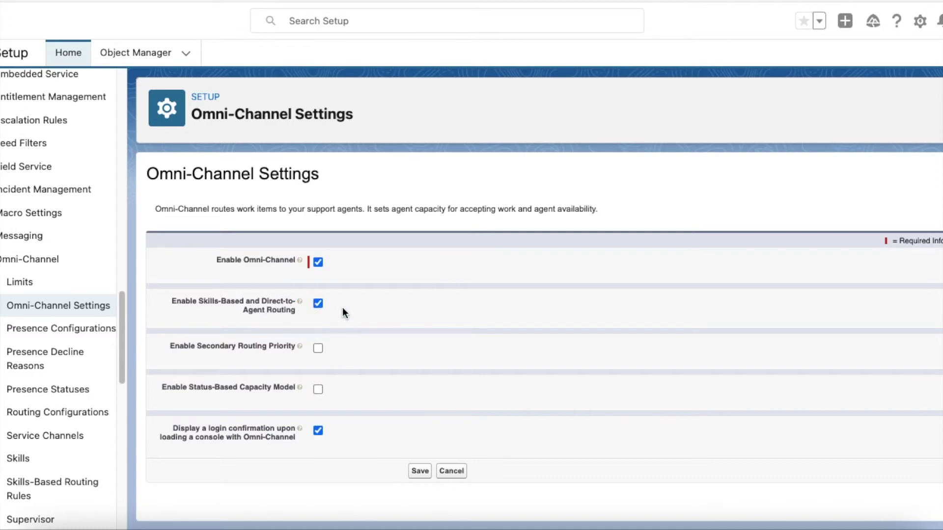
Go to the Omni-Channel Skills list in Setup showing Sales and Service
click(420, 472)
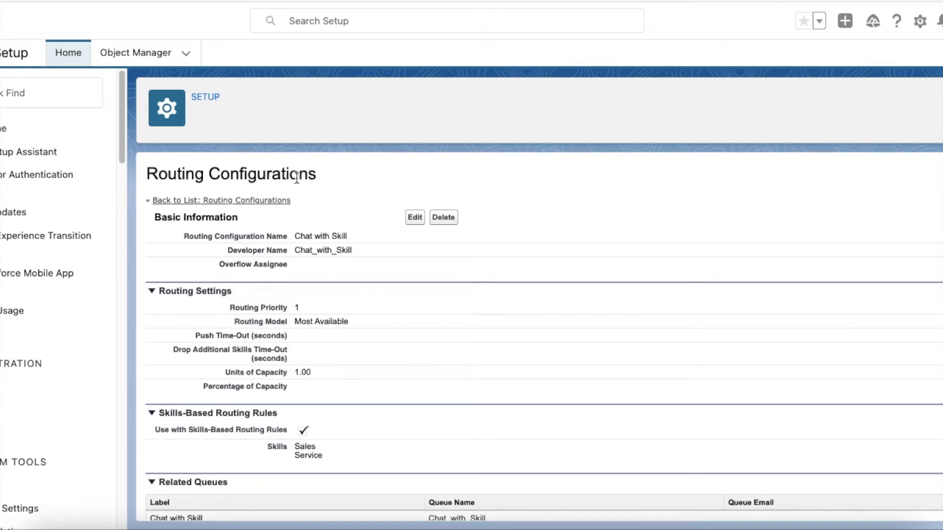
Review Chat with Skill's skills-based routing rules, highlighting the Sales and Service skills
scroll(297, 178, down, 1)
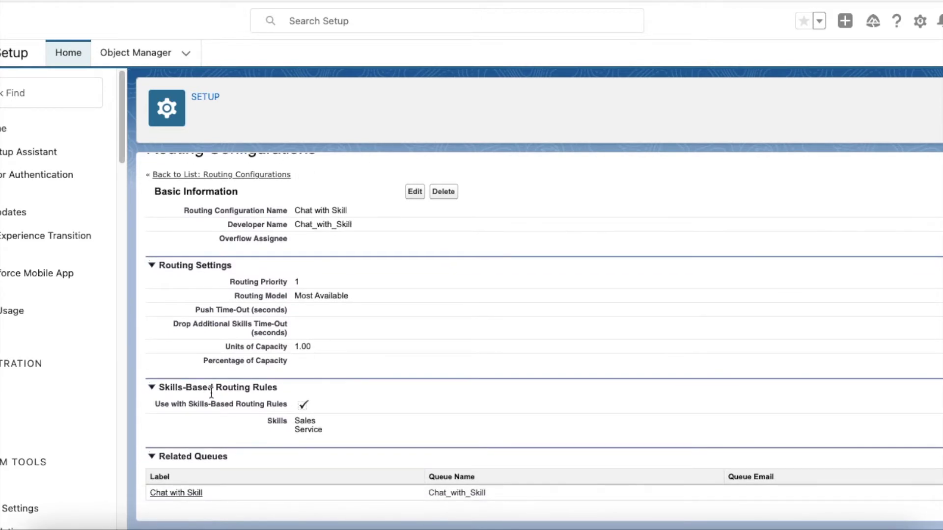
drag(157, 408, 266, 408)
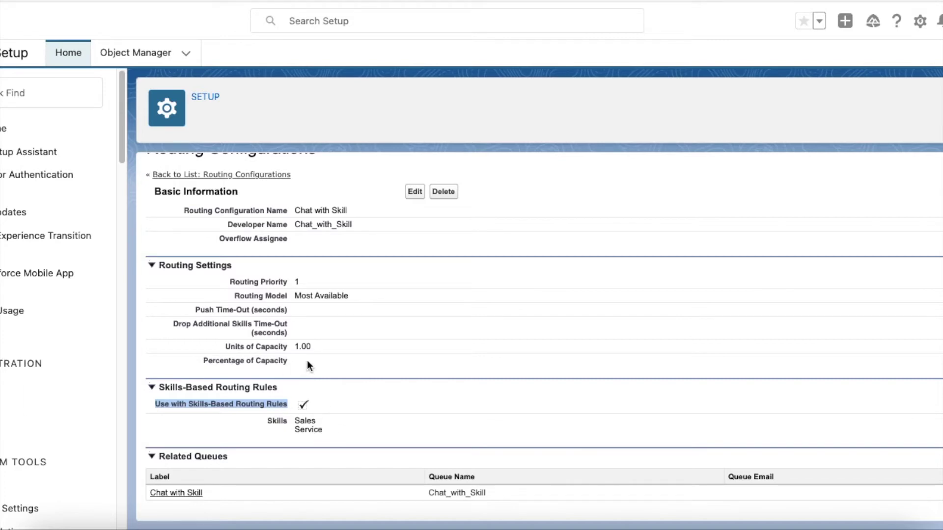
drag(327, 431, 303, 421)
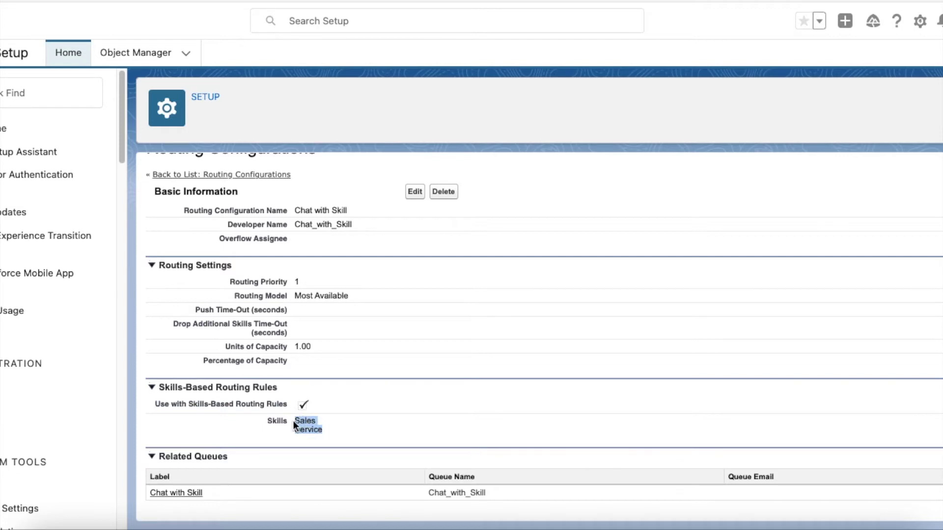
double_click(305, 430)
scroll(319, 270, up, 2)
drag(349, 172, 138, 165)
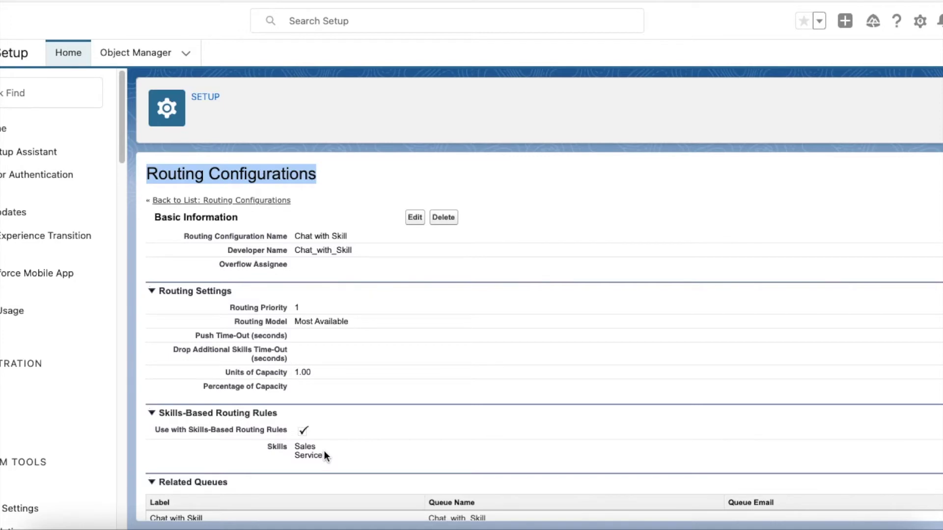
double_click(310, 447)
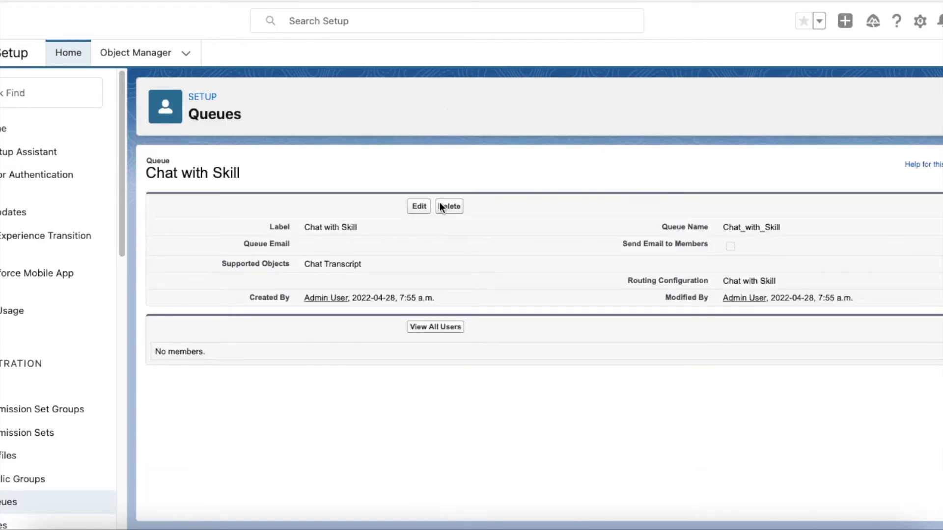
Verify the queue supports Chat Transcript and uses the Chat with Skill routing configuration
drag(308, 264, 359, 266)
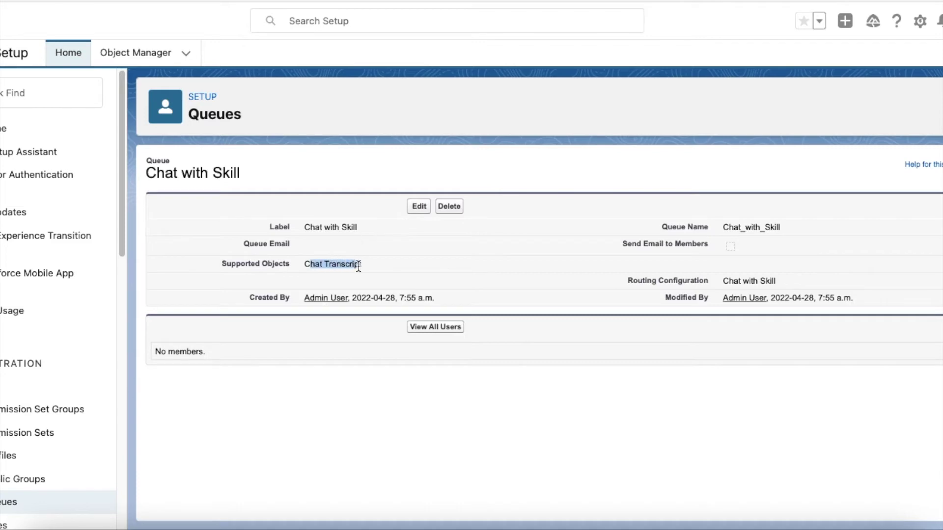
drag(629, 284, 794, 288)
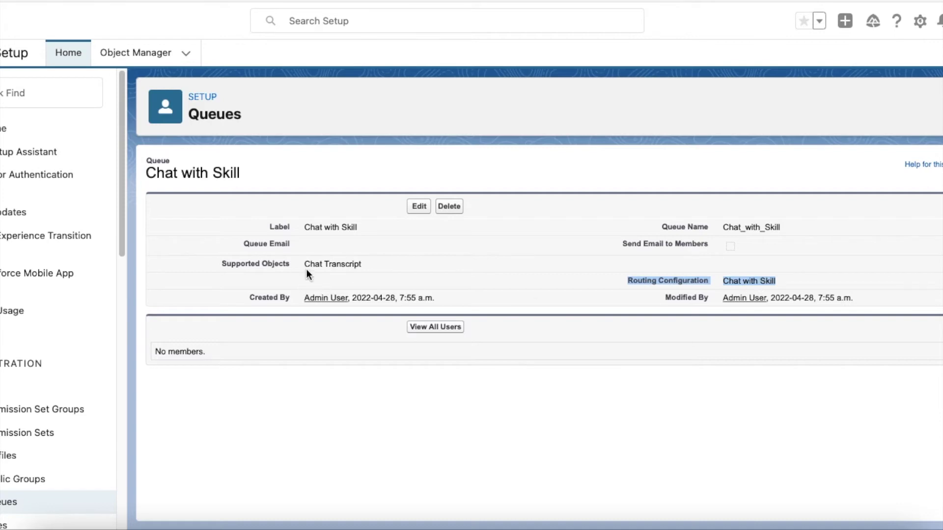
drag(306, 267, 396, 266)
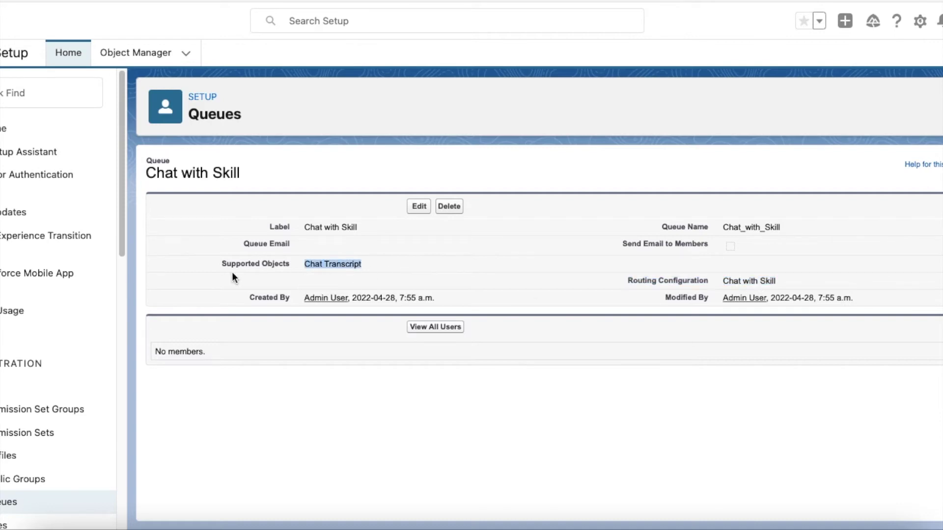
drag(220, 266, 281, 266)
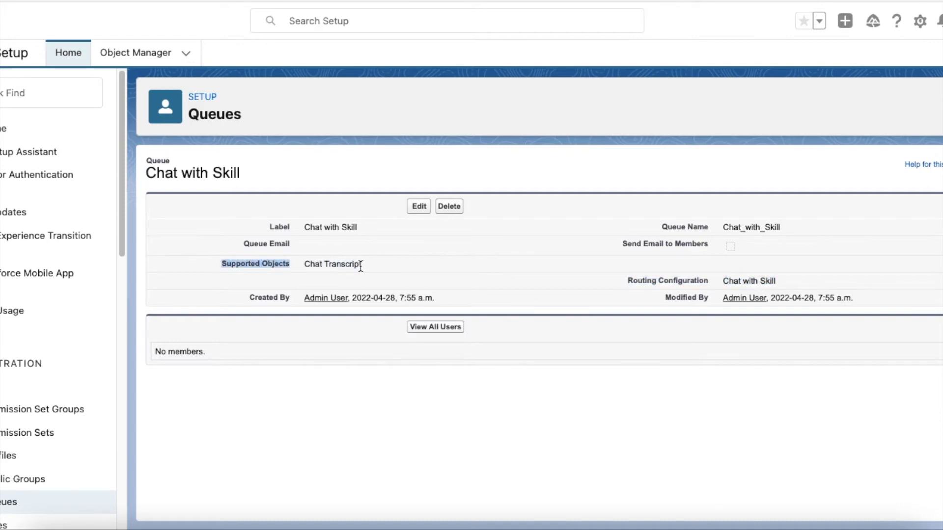
drag(372, 264, 307, 268)
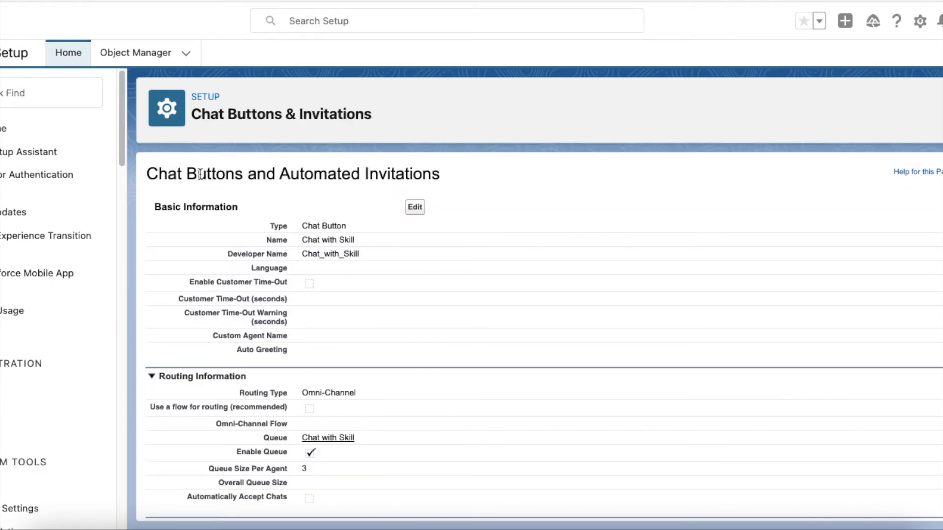
Check the Chat with Skill button's routing section and its Queue field
drag(157, 177, 249, 178)
scroll(288, 270, down, 4)
double_click(267, 236)
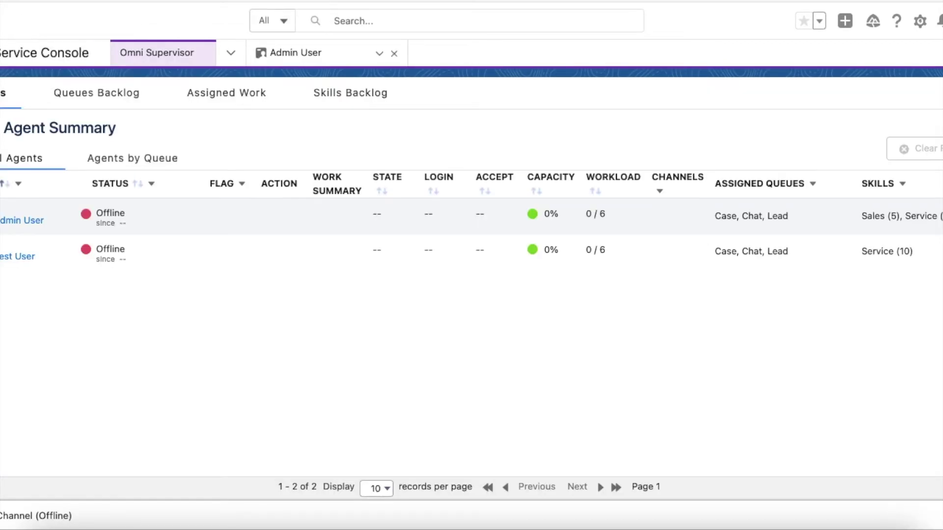
Set the agent's Omni-Channel status to Available Chat, then minimize the panel
click(7, 525)
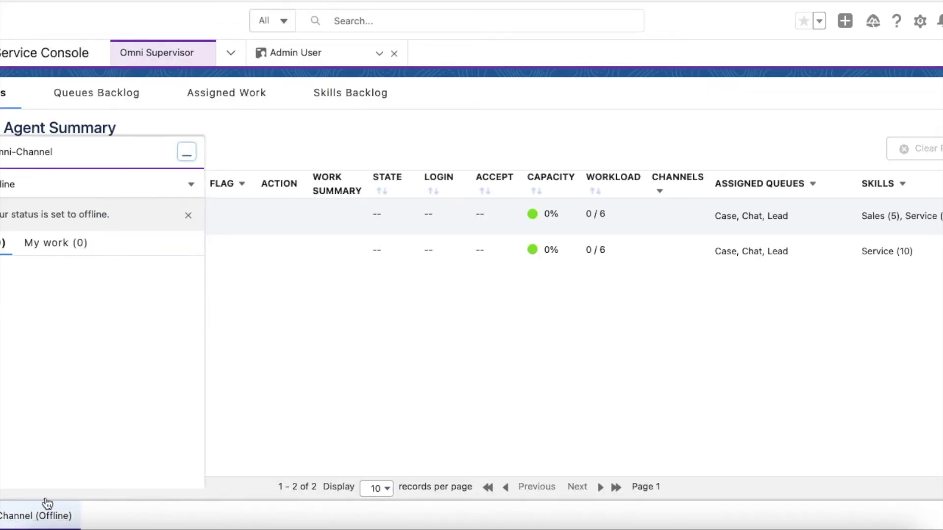
click(191, 196)
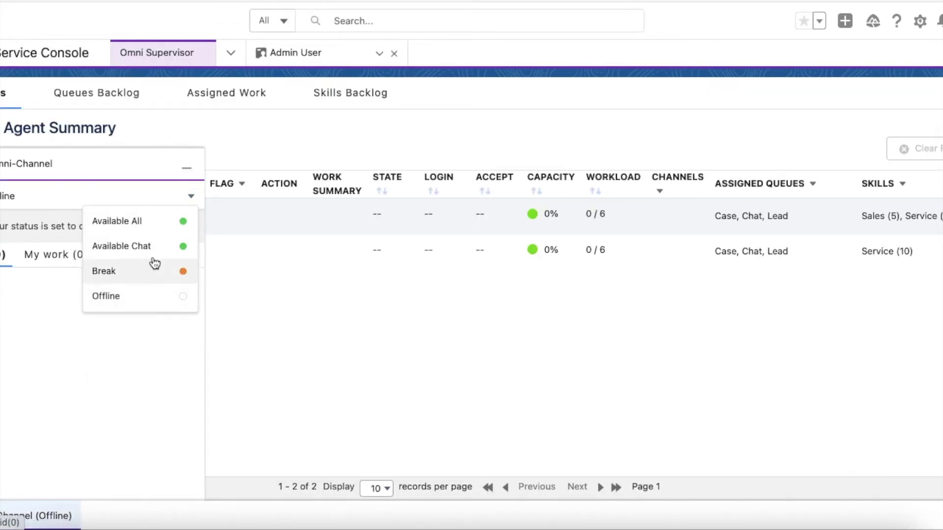
click(149, 223)
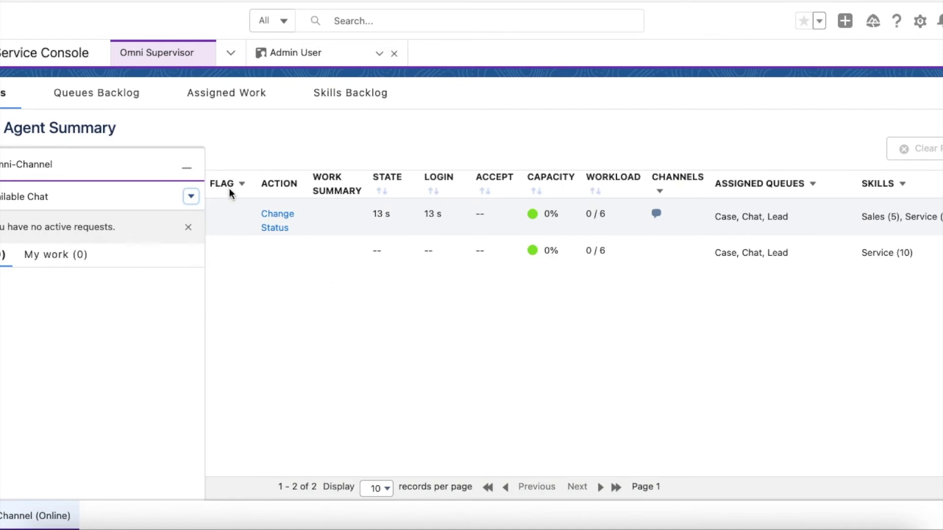
click(187, 169)
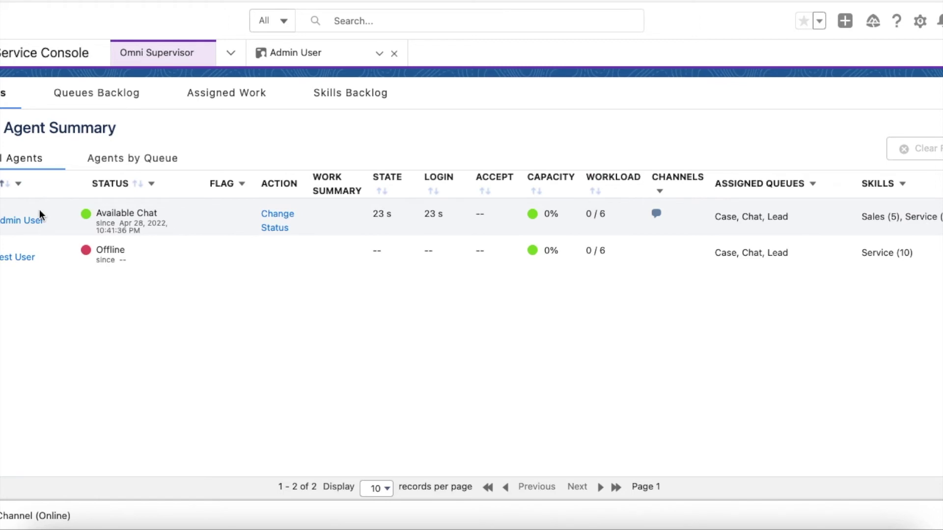
Open the Admin User service resource's Related lists to see its two skills and Active status
click(312, 58)
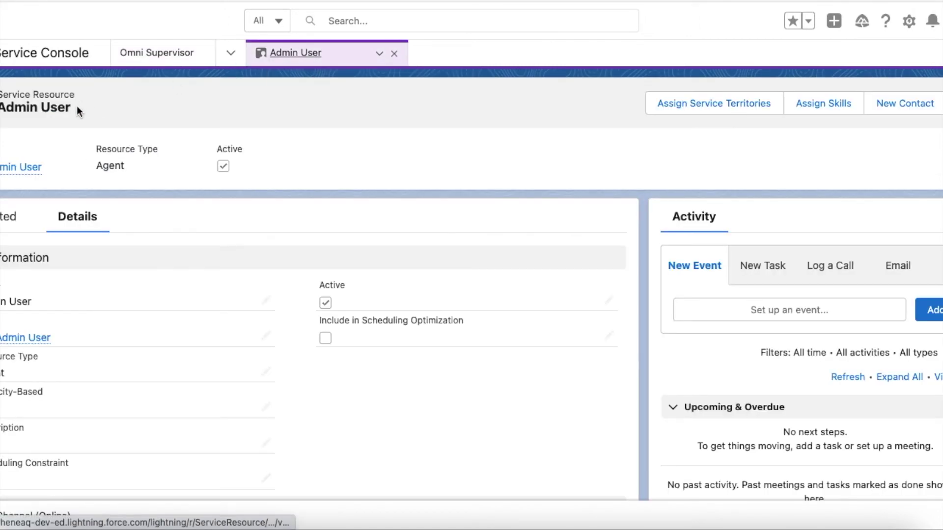
drag(77, 99, 1, 92)
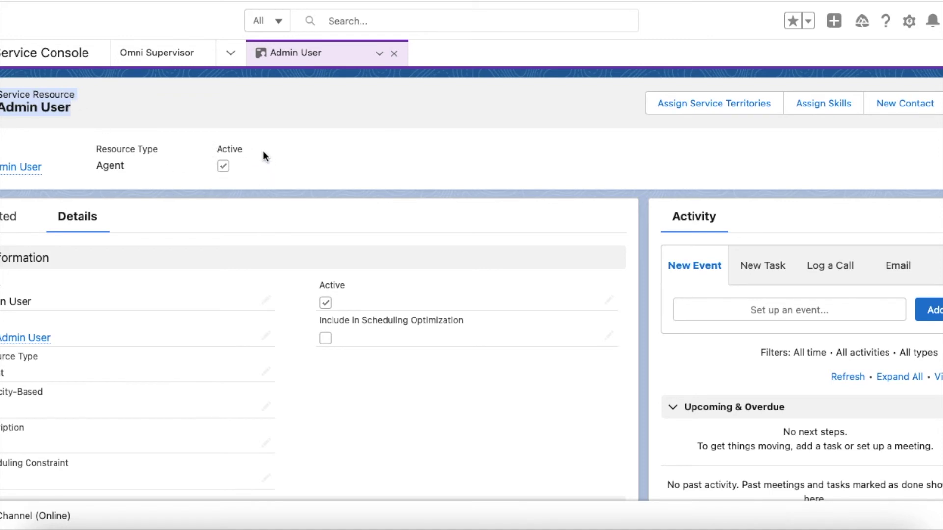
click(4, 227)
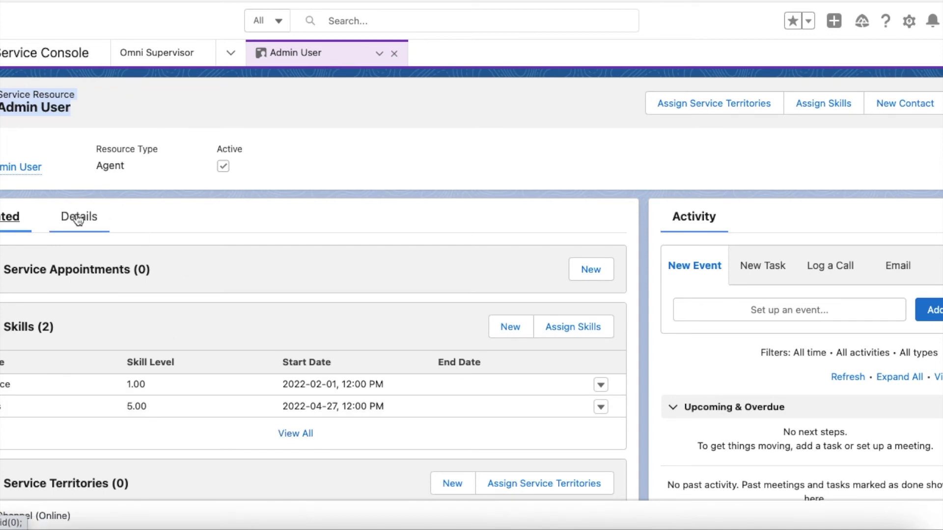
drag(250, 143, 208, 143)
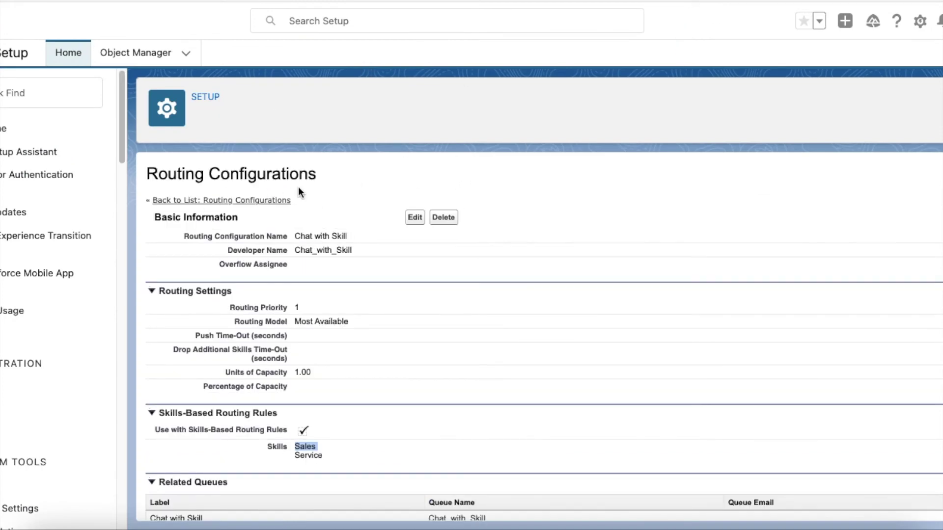
Highlight the Service skill in Chat with Skill's routing rules
drag(335, 457, 295, 455)
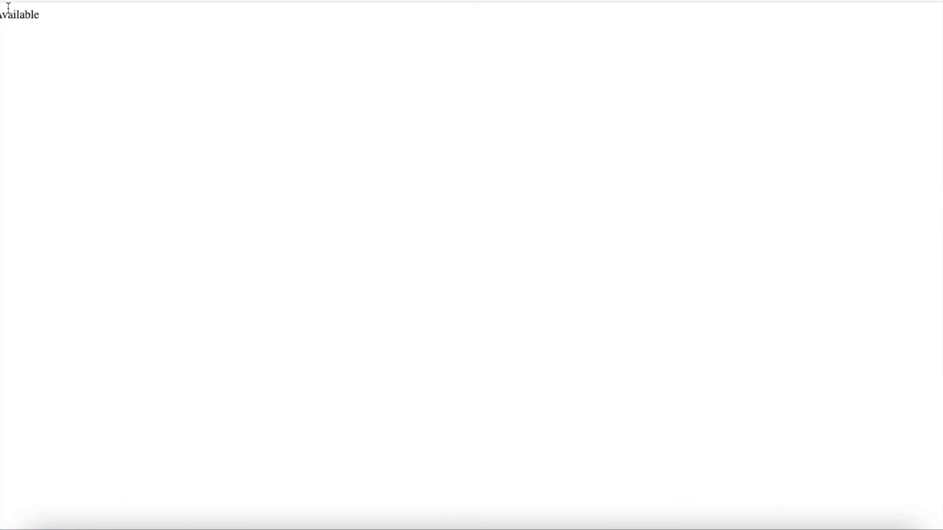
Reload the test page, start a visitor chat, and accept it in Omni-Channel as Admin User
key(super+r)
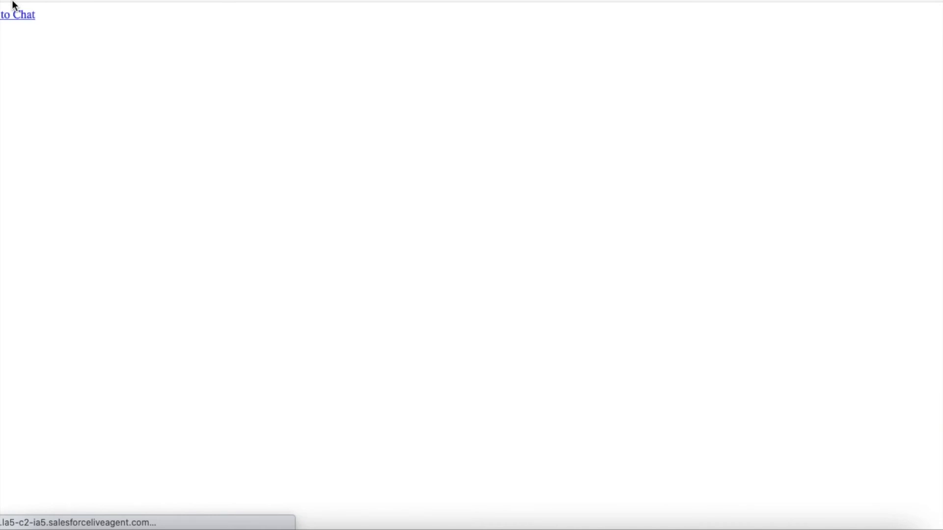
click(2, 23)
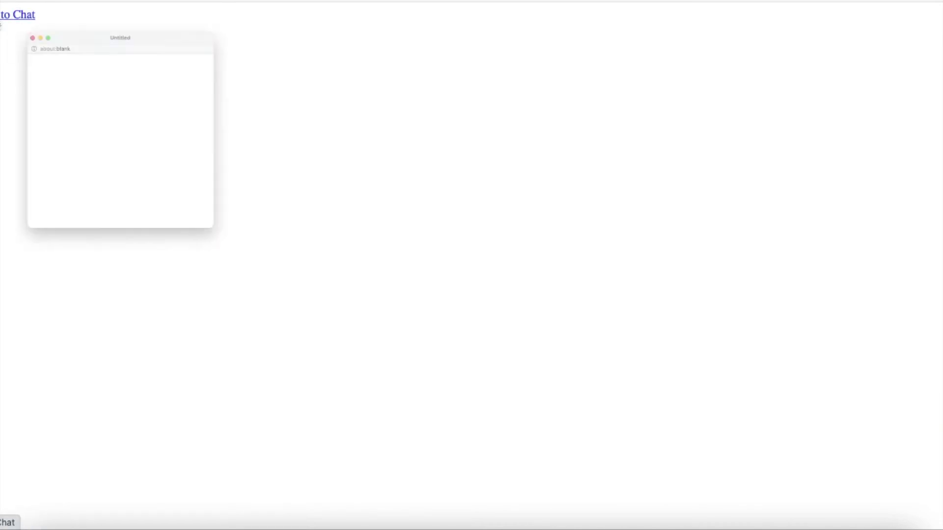
drag(212, 0, 241, 0)
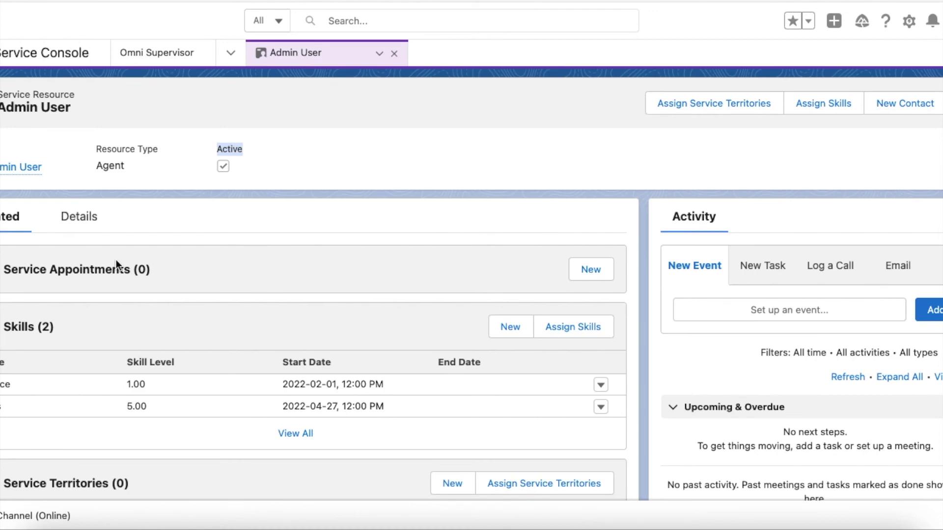
click(37, 516)
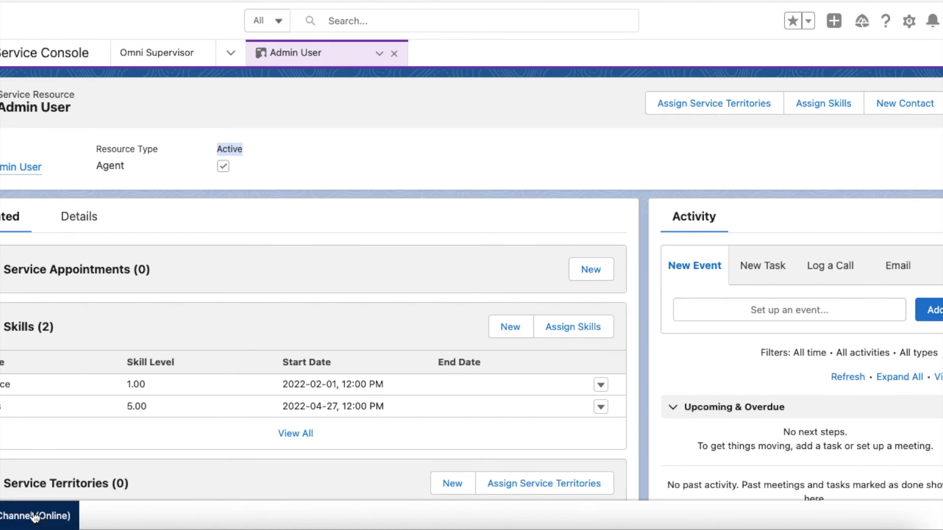
click(181, 268)
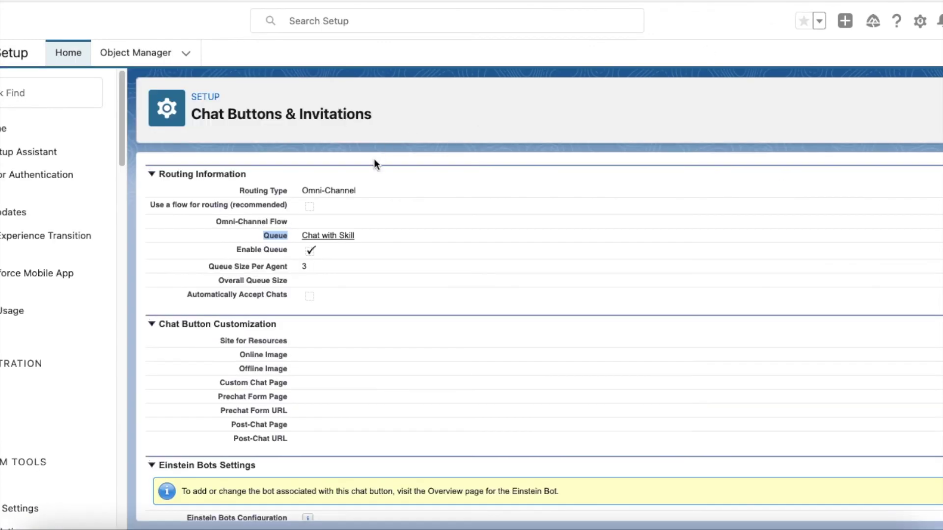
Trace the Chat with Skill queue to its routing configuration and confirm the Sales and Service skills
scroll(344, 243, up, 5)
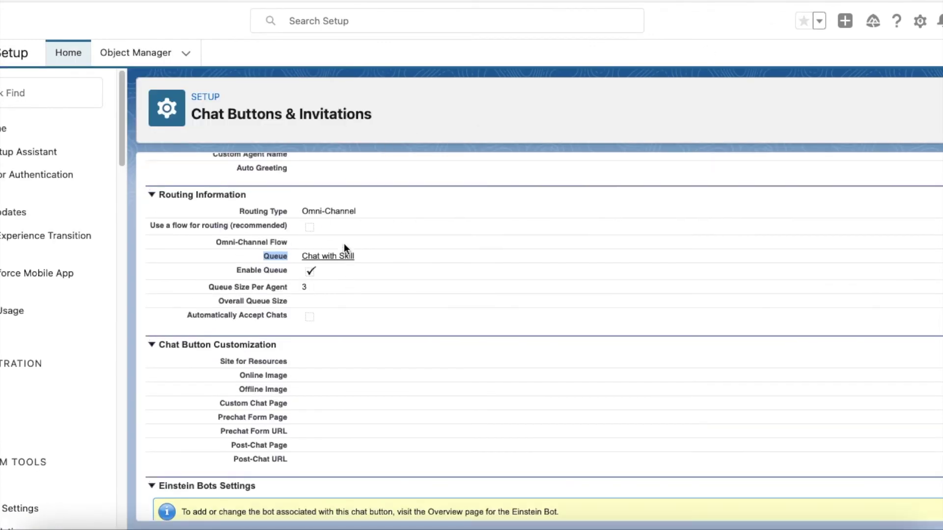
click(328, 438)
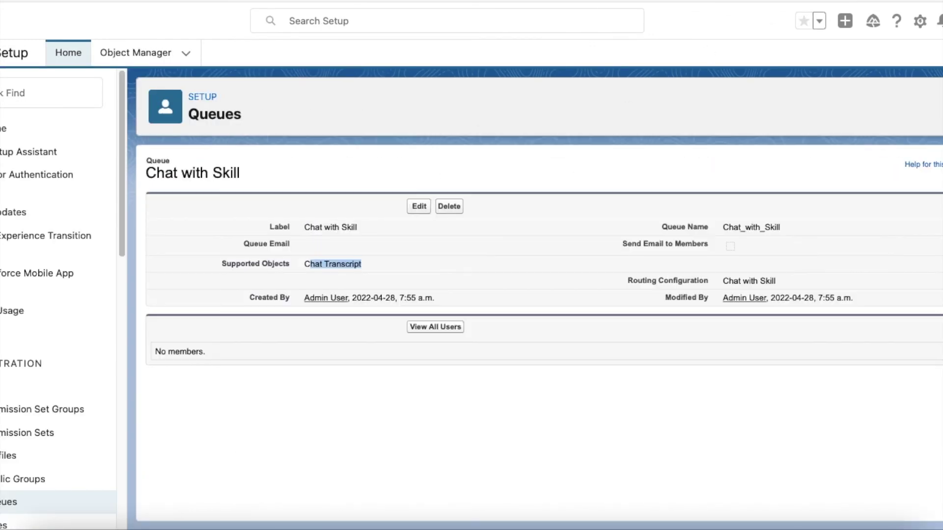
key(alt+Left)
scroll(373, 303, down, 1)
key(alt+Right)
drag(729, 281, 786, 288)
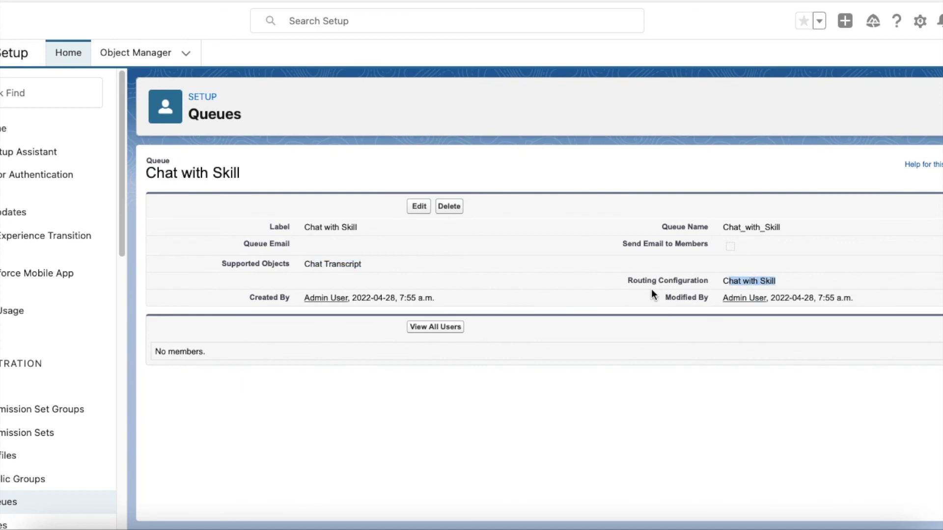
click(618, 4)
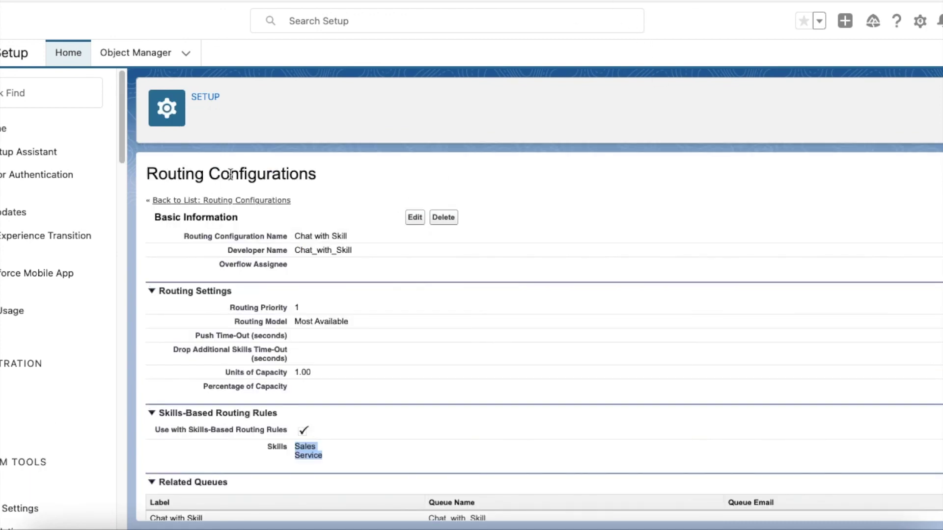
drag(268, 448, 322, 456)
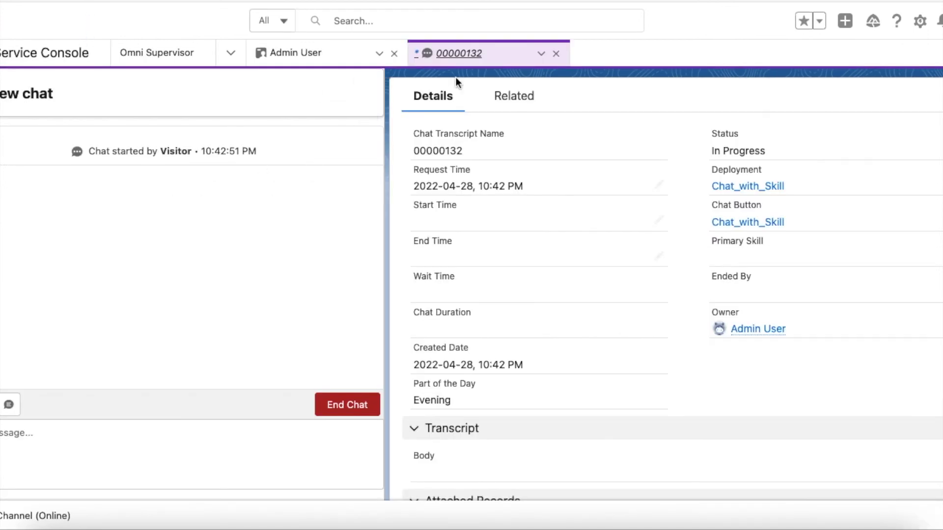
Confirm the logged-in user, then return to the Admin User record showing skills at 1.00 and 5.00
click(936, 24)
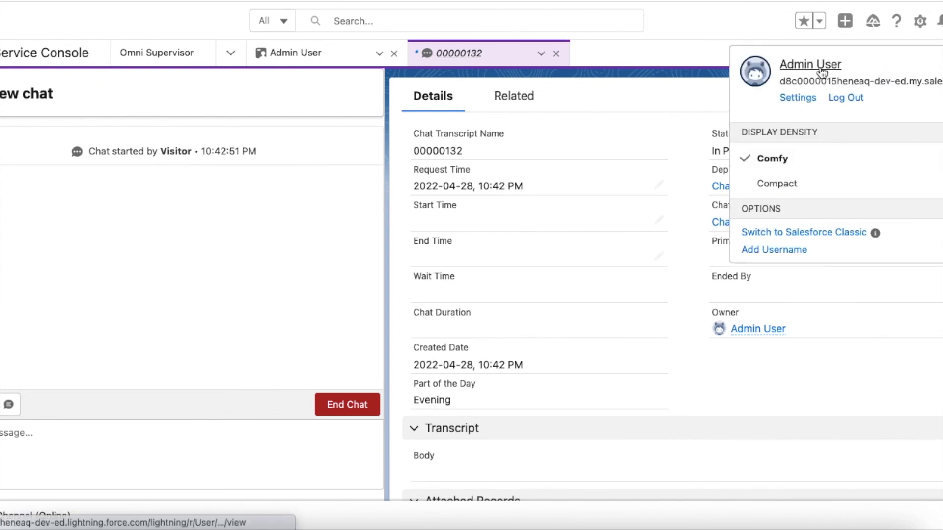
click(283, 54)
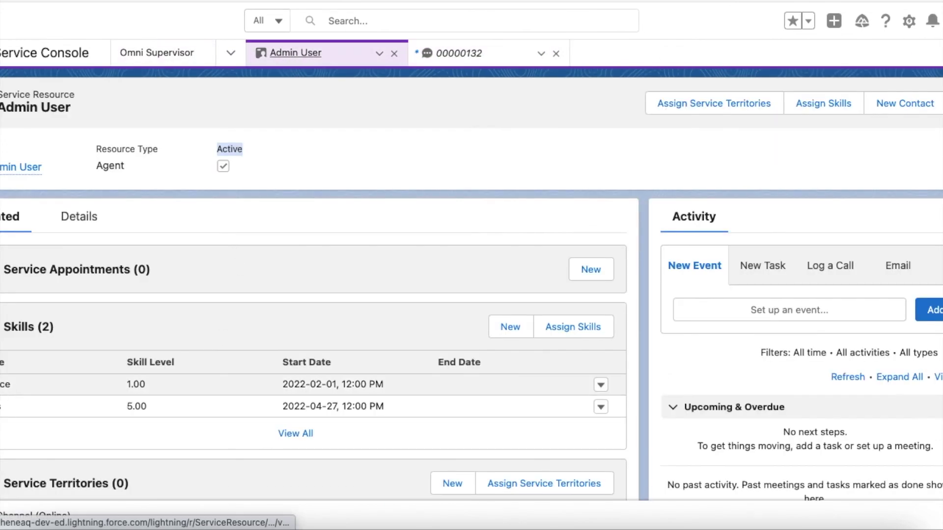